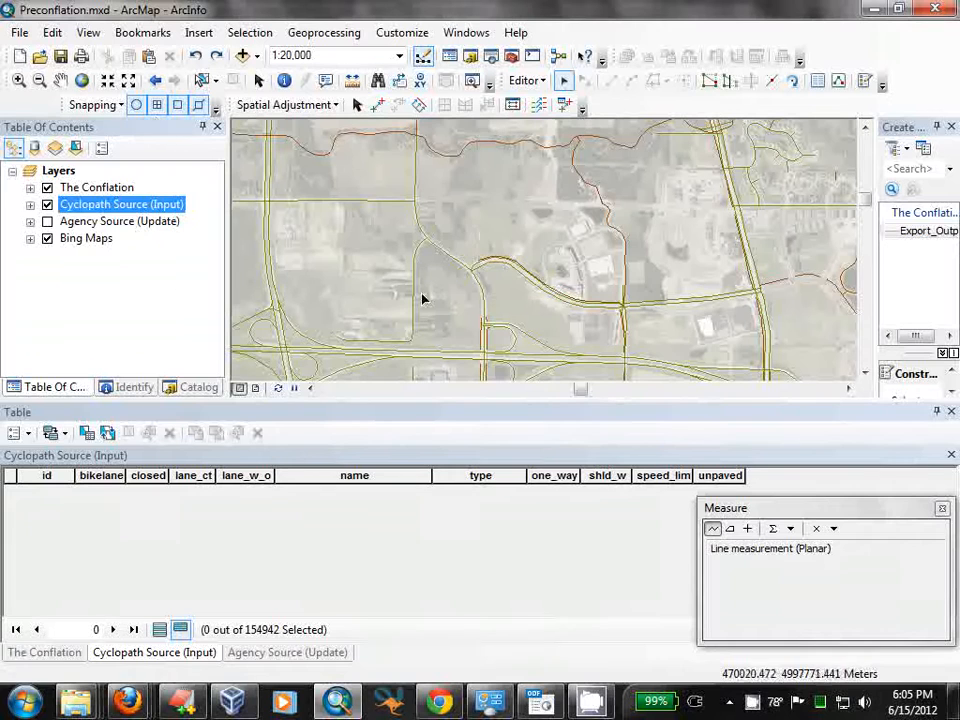
Hide the Bing Maps and Cyclopath Source (Input) layers and inspect The Conflation lines at the central intersection.
click(47, 239)
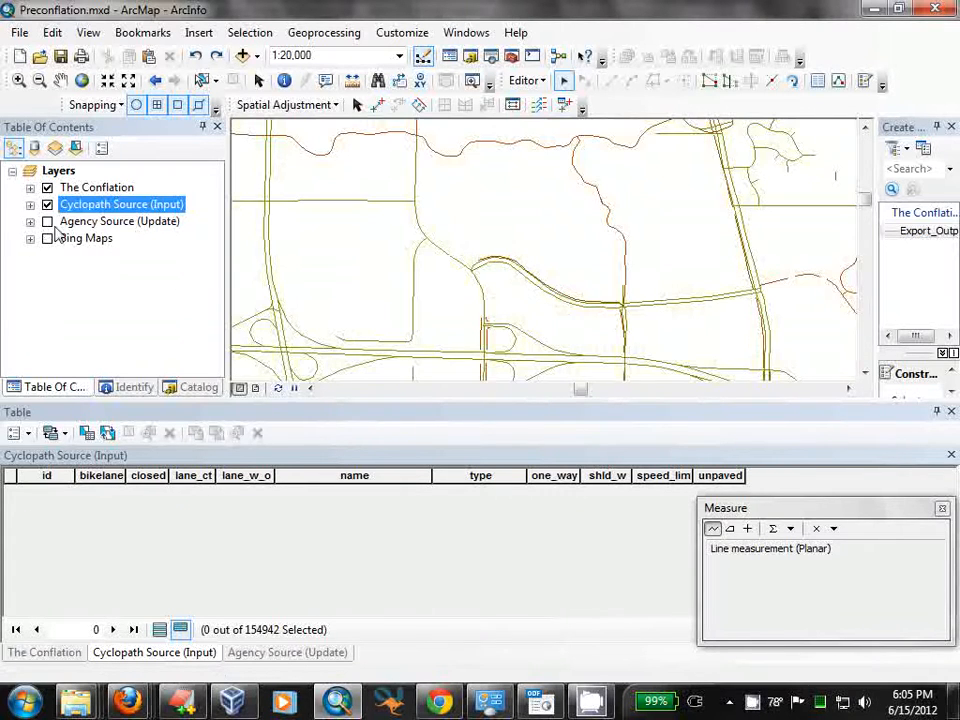
click(47, 204)
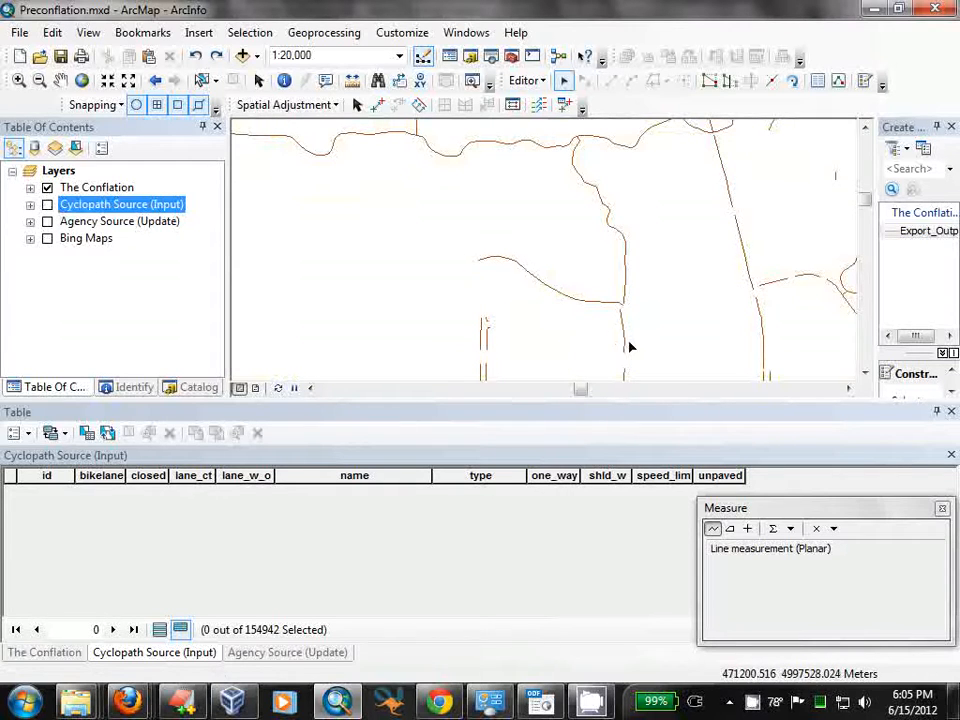
drag(579, 281, 665, 332)
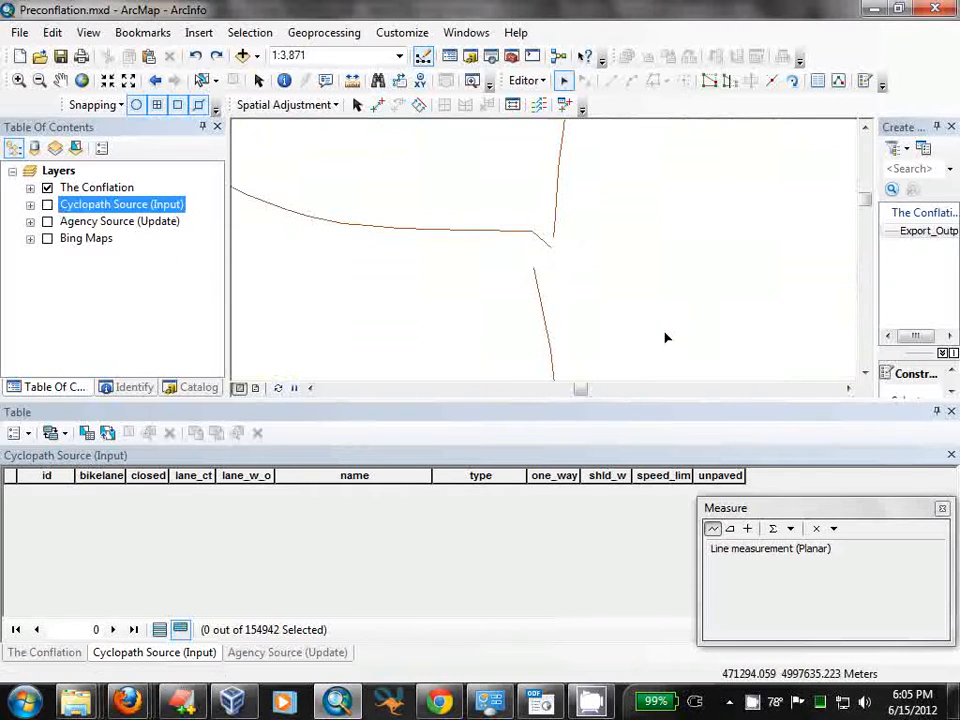
Show the Cyclopath Source (Input) layer again and briefly compare the intersection with the Bing Maps imagery.
click(47, 205)
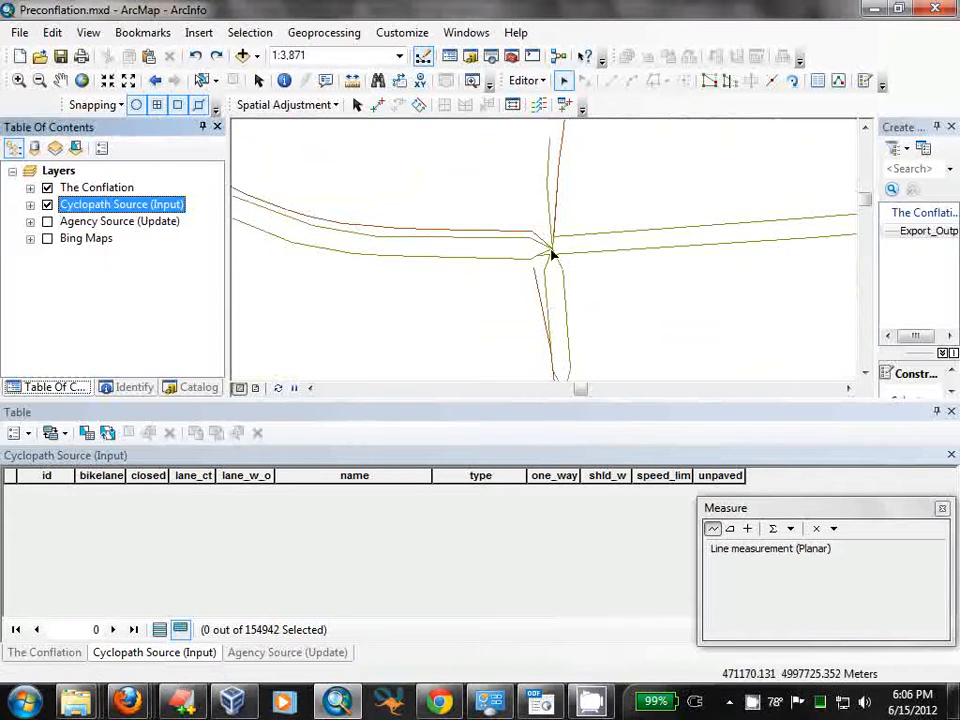
scroll(624, 302, down, 5)
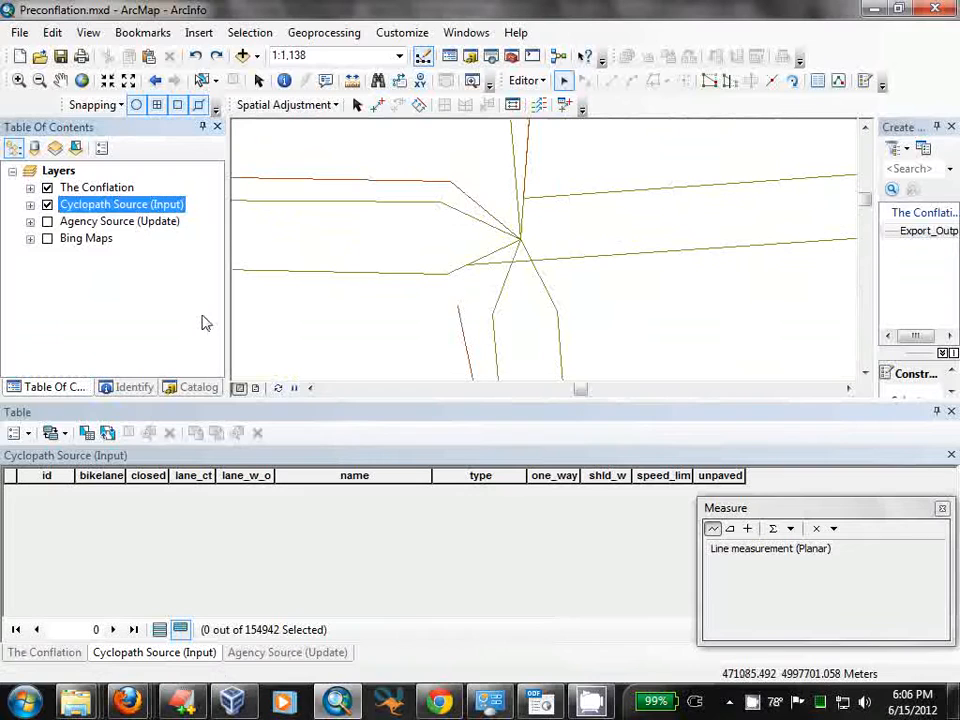
click(47, 240)
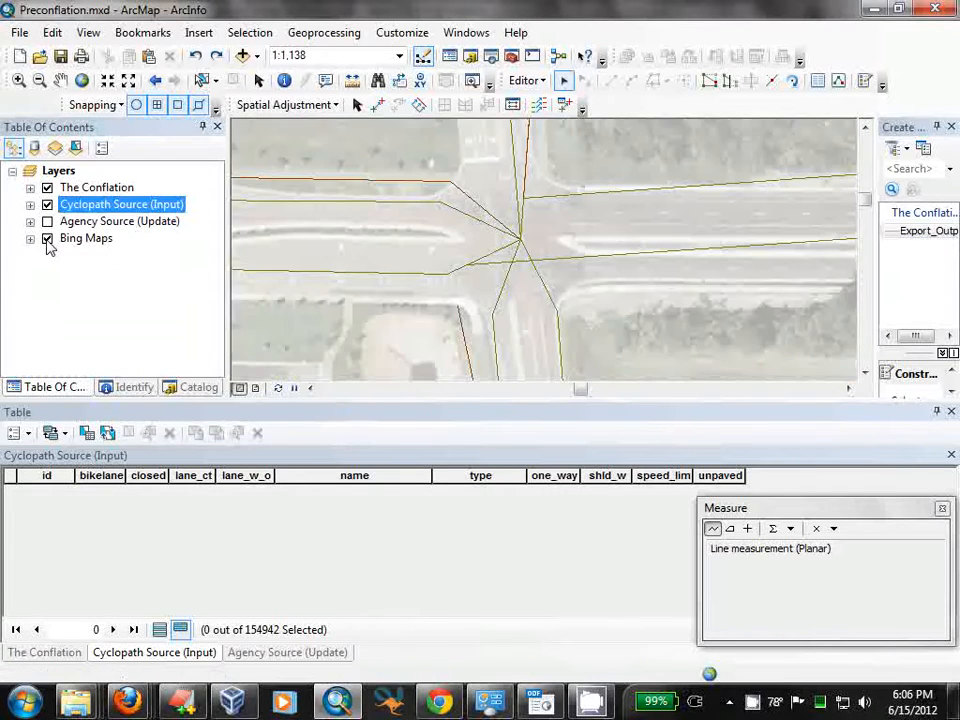
click(47, 240)
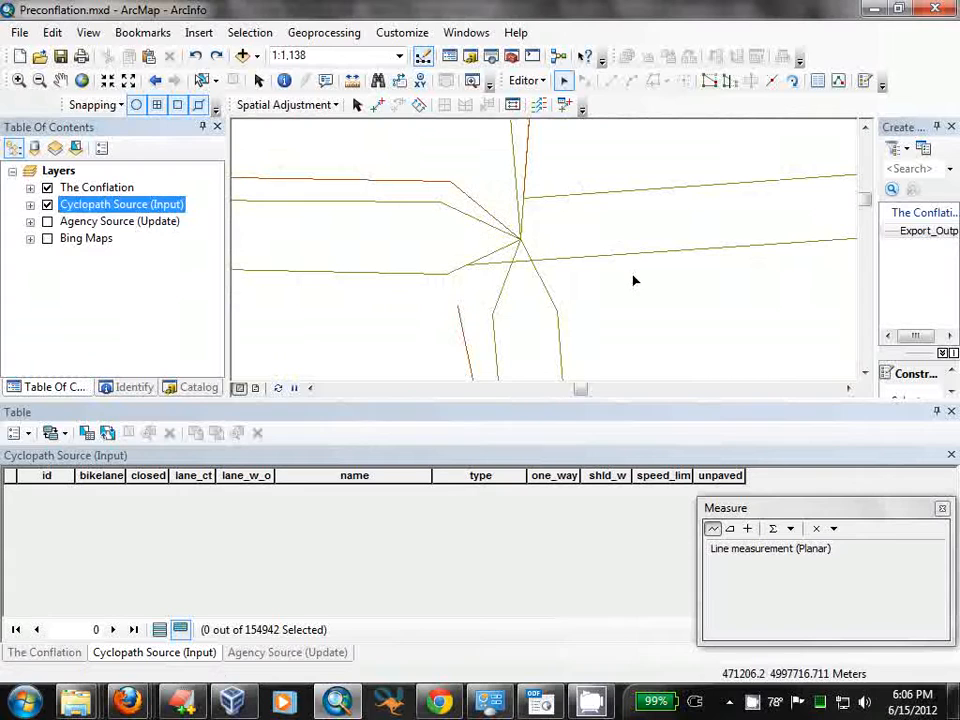
Show the vertices of the dangling The Conflation line south of the intersection, and select the lower Cyclopath road running east.
click(463, 335)
double_click(466, 350)
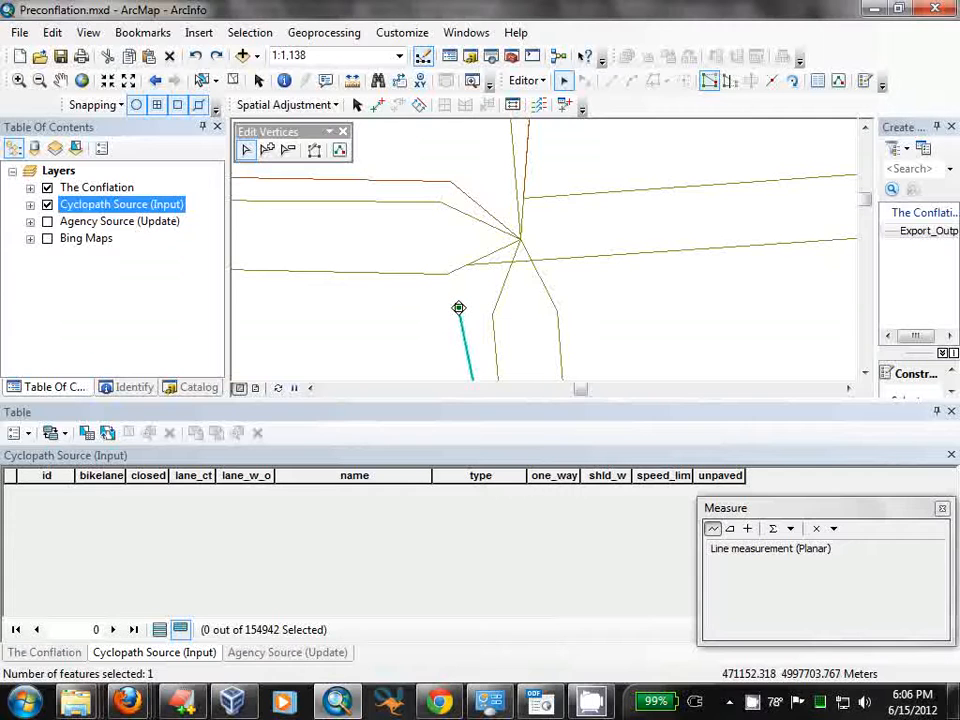
click(496, 270)
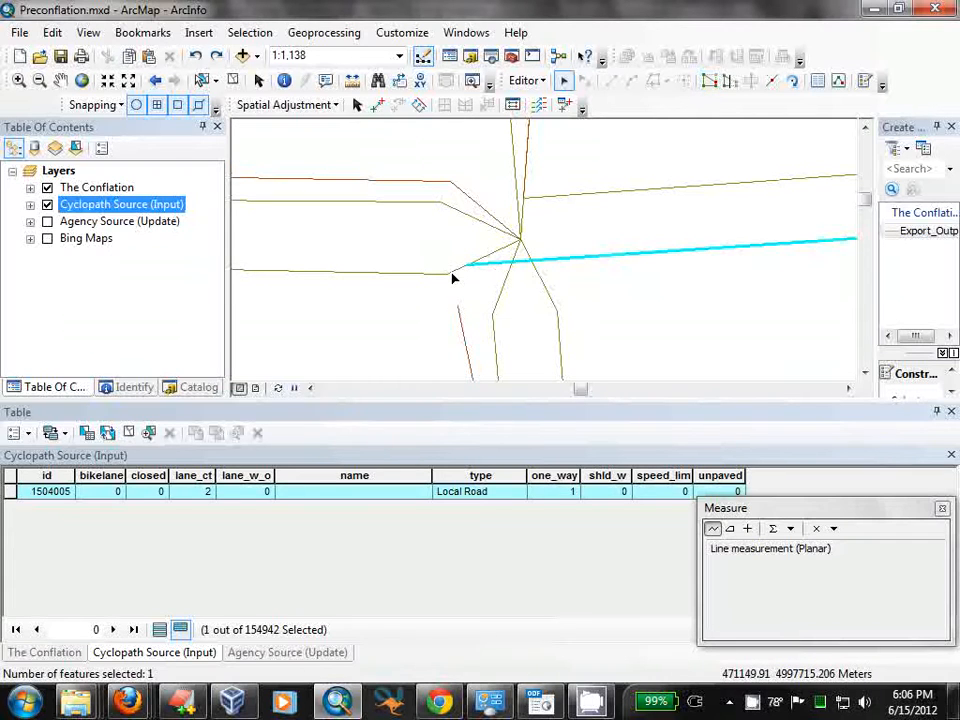
click(485, 268)
click(485, 264)
click(484, 265)
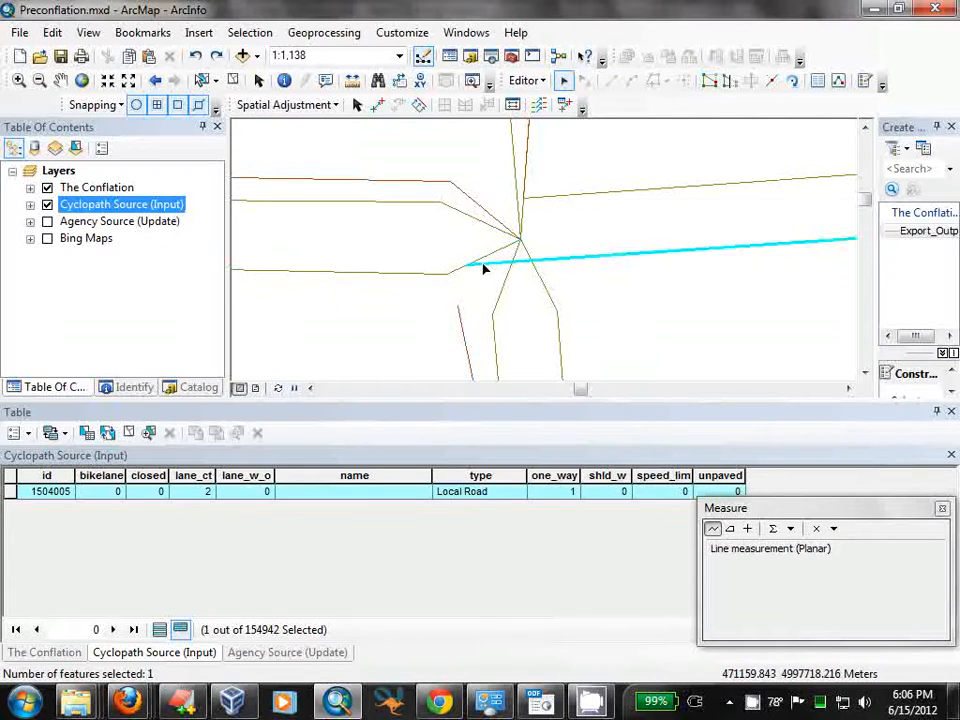
Select all lines meeting at the intersection node to check their attributes, and clear the selection.
click(506, 242)
drag(497, 231, 549, 252)
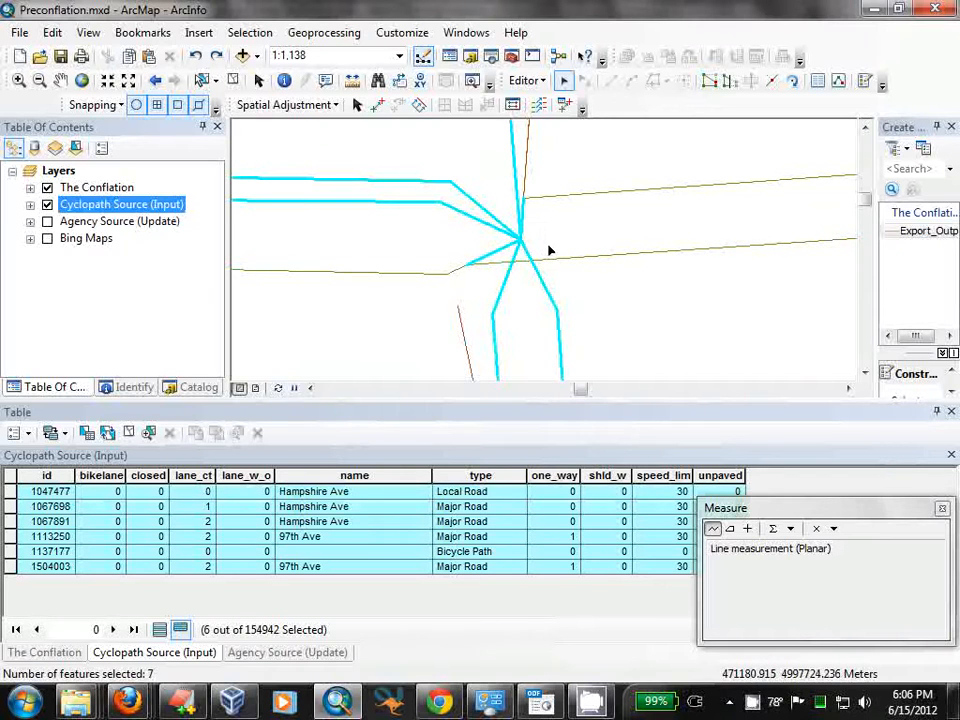
click(549, 252)
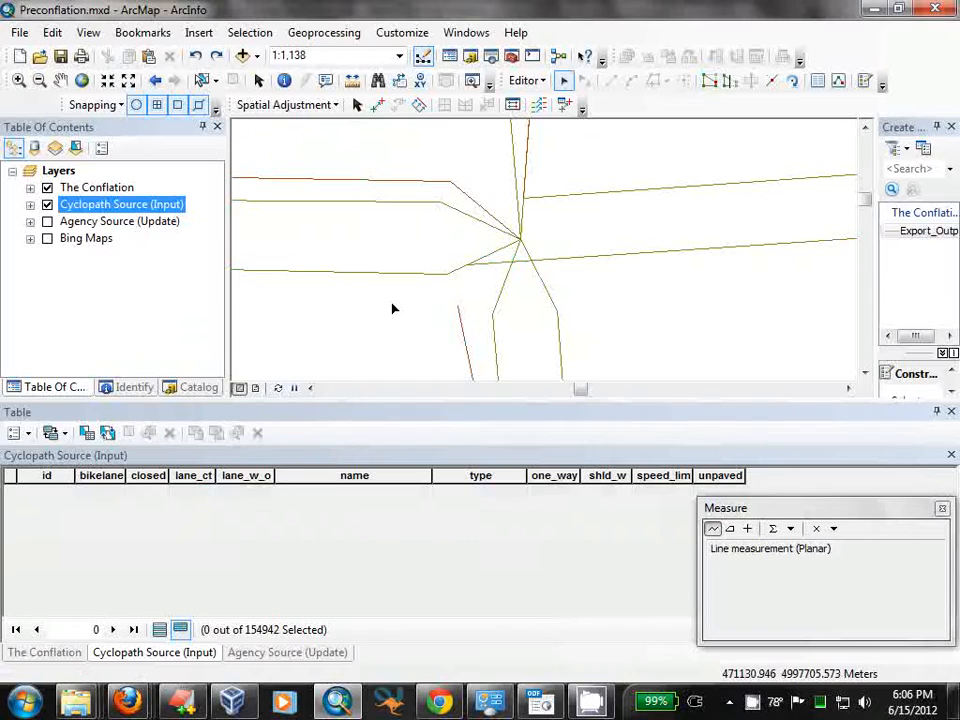
Measure the gap from the dangling The Conflation endpoint toward the nearby Cyclopath intersection node.
key(m)
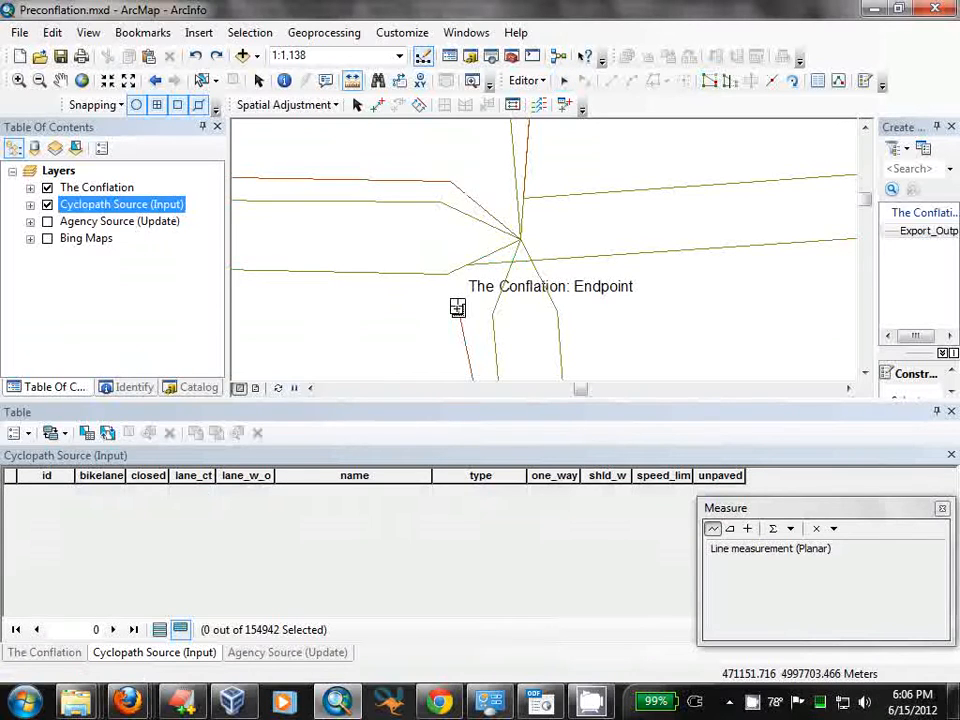
click(457, 307)
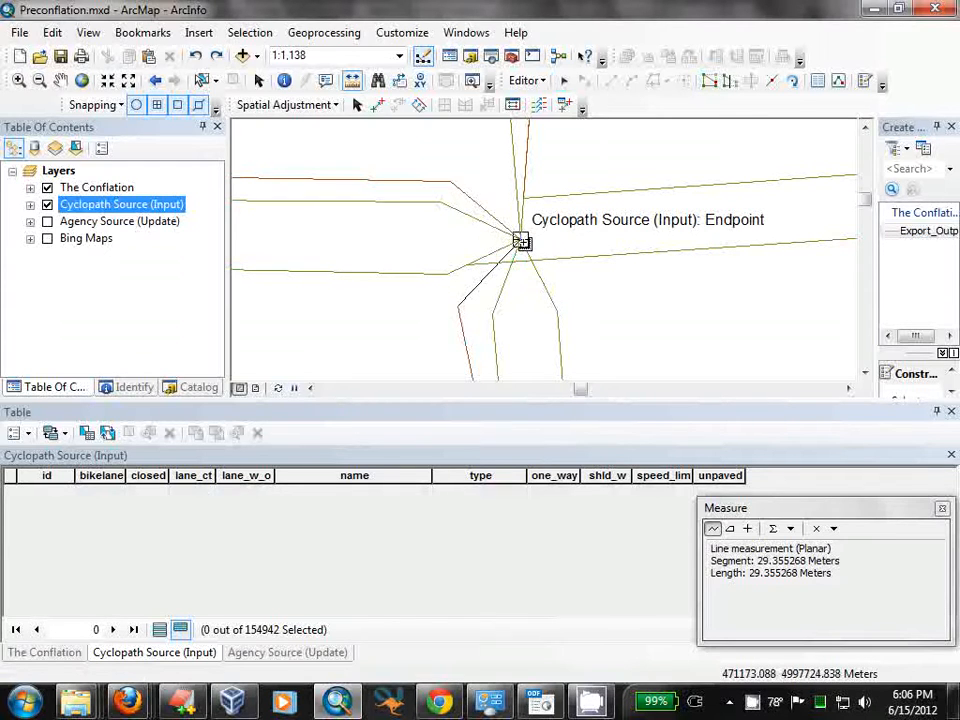
double_click(485, 286)
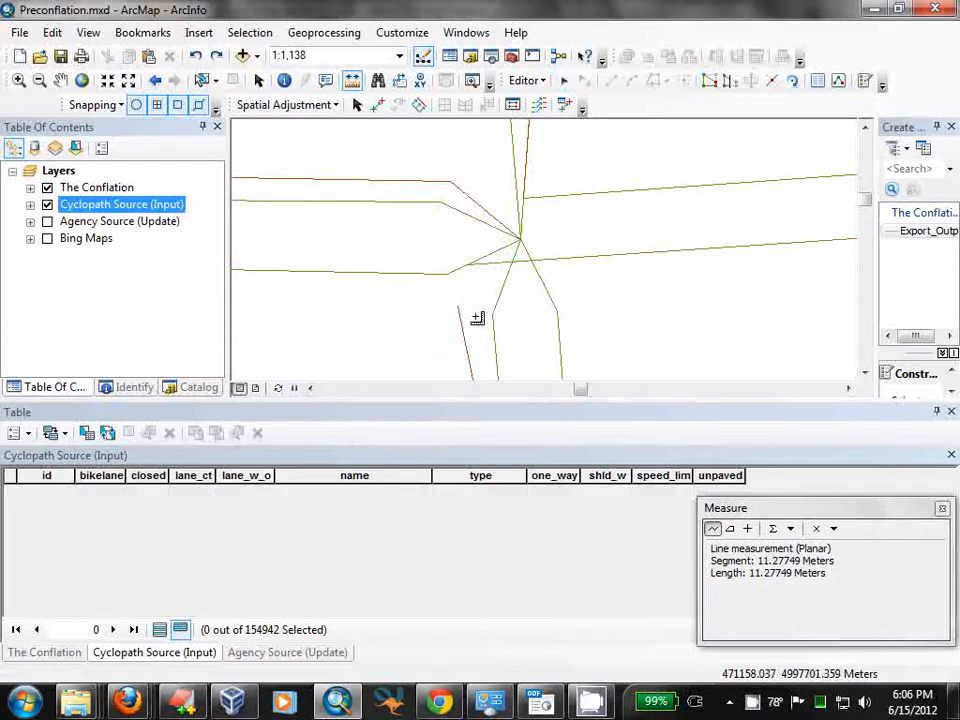
click(457, 308)
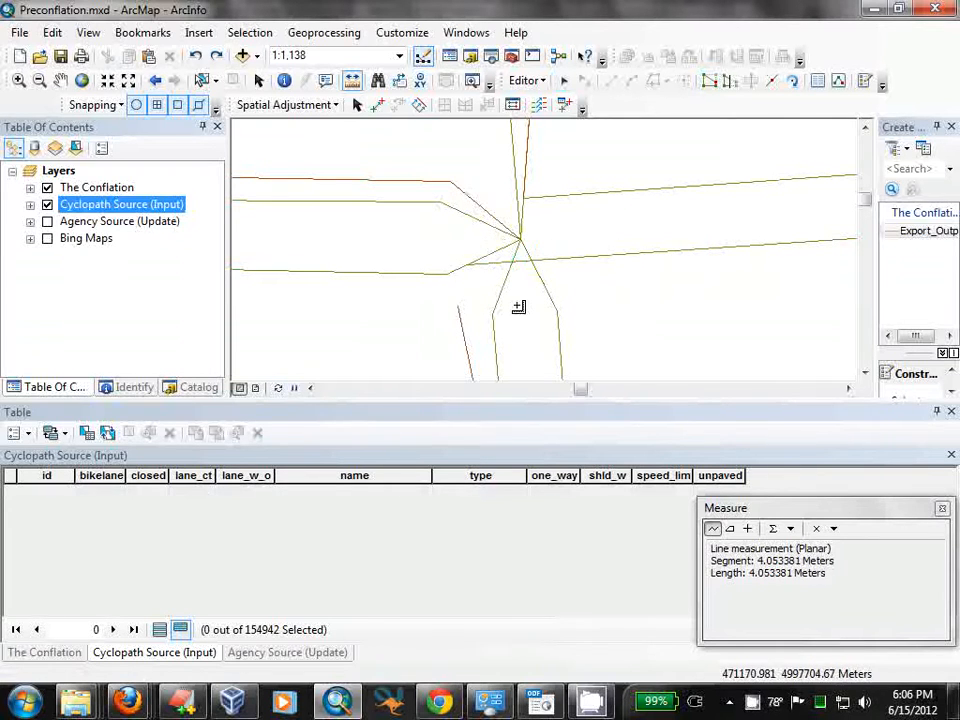
Select both State Hwy 610 lines south of the intersection to view their attributes.
mouse_move(534, 330)
mouse_down()
mouse_move(532, 208)
mouse_move(501, 266)
mouse_move(521, 270)
mouse_move(510, 302)
mouse_move(499, 155)
mouse_move(497, 279)
mouse_move(504, 219)
mouse_move(518, 317)
mouse_up()
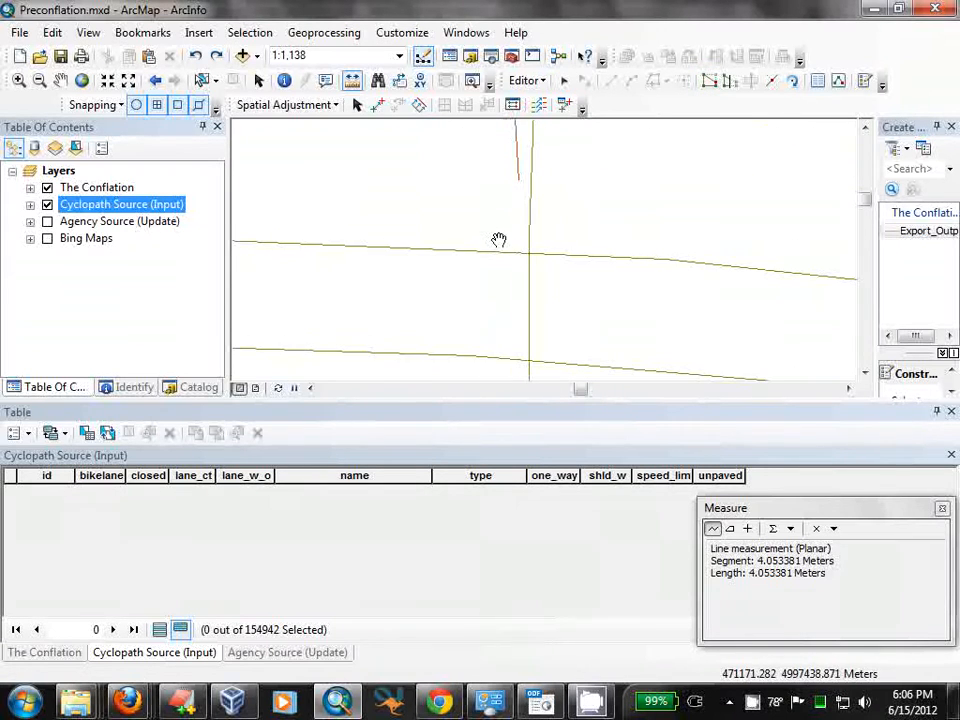
scroll(541, 309, up, 1)
scroll(541, 309, up, 1)
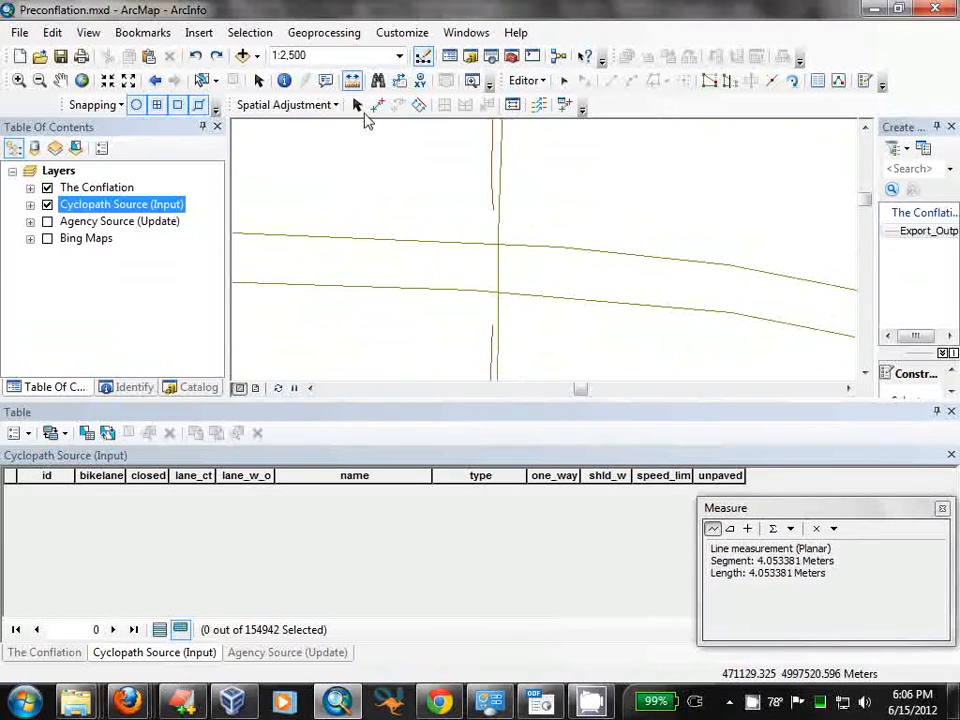
click(563, 80)
drag(354, 206, 412, 337)
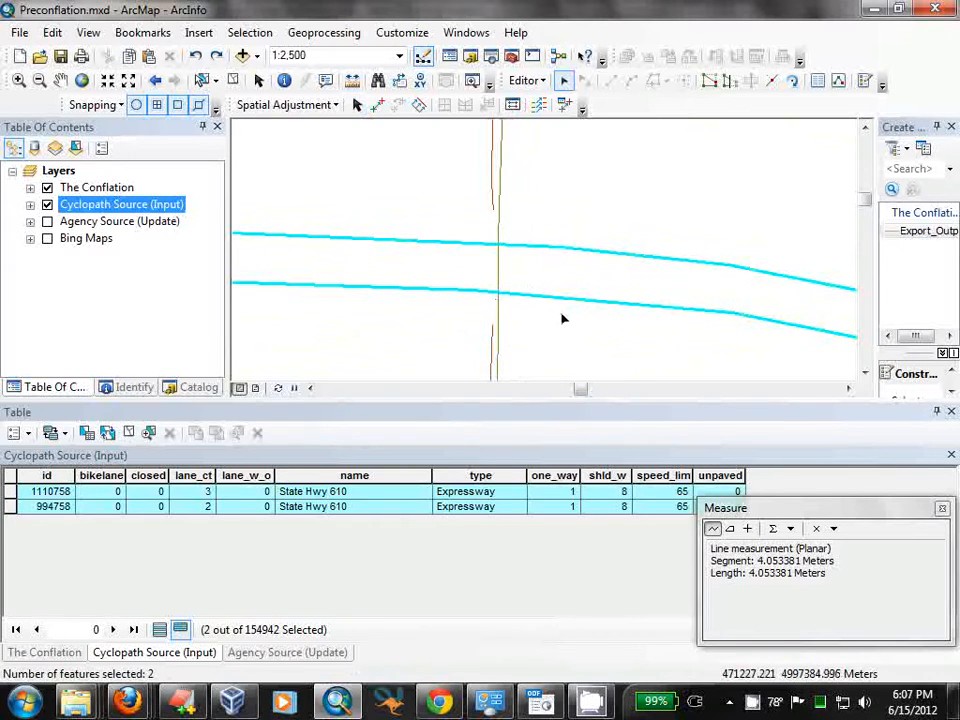
Select the road crossing State Hwy 610, check its attributes in the Cyclopath Source (Input) table, and clear the selection.
click(46, 652)
drag(478, 262, 512, 267)
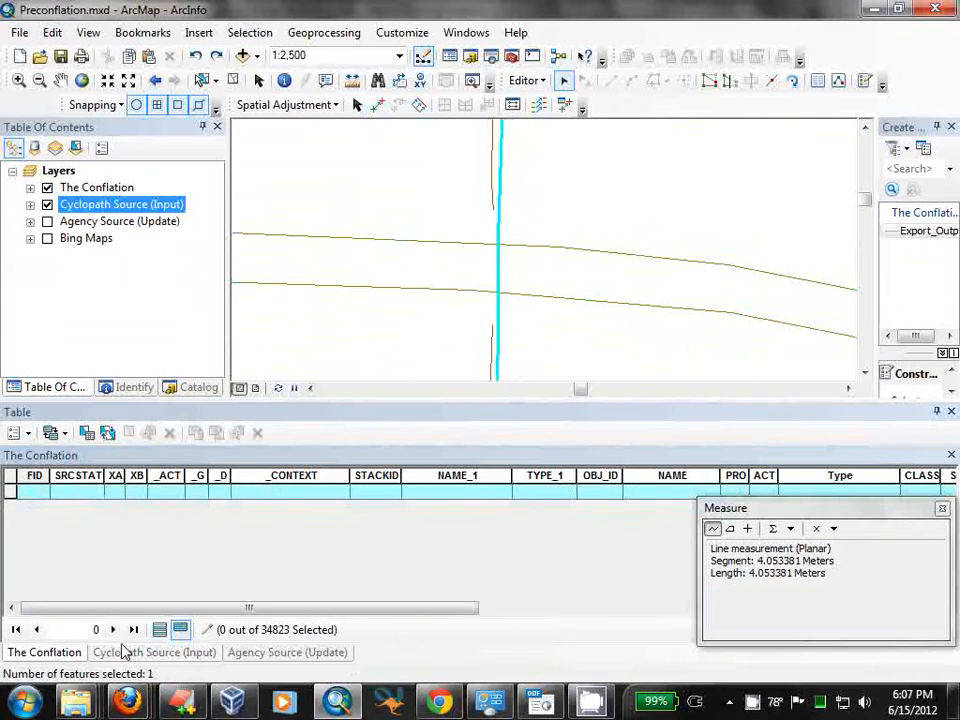
click(133, 650)
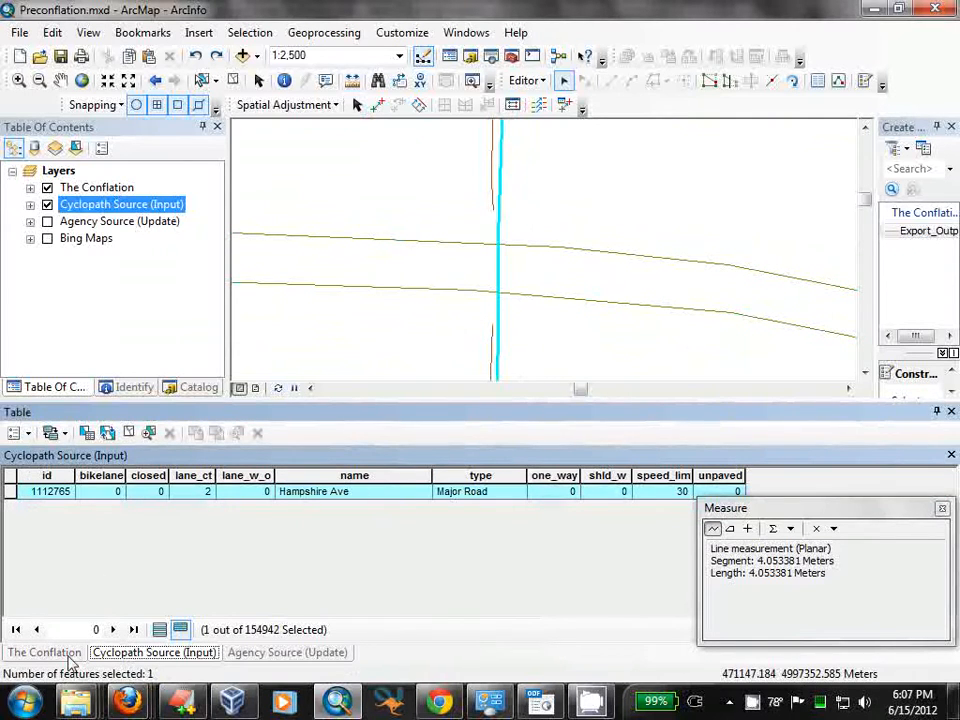
click(479, 225)
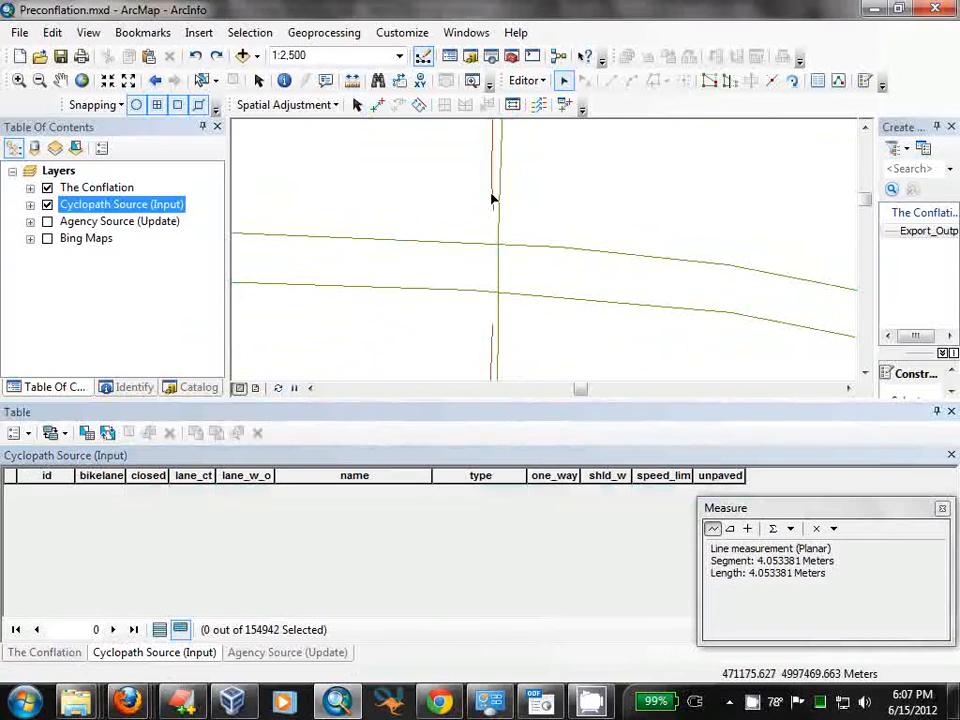
Measure the gap between the two The Conflation trail endpoints across State Hwy 610, and clear the selection.
double_click(494, 210)
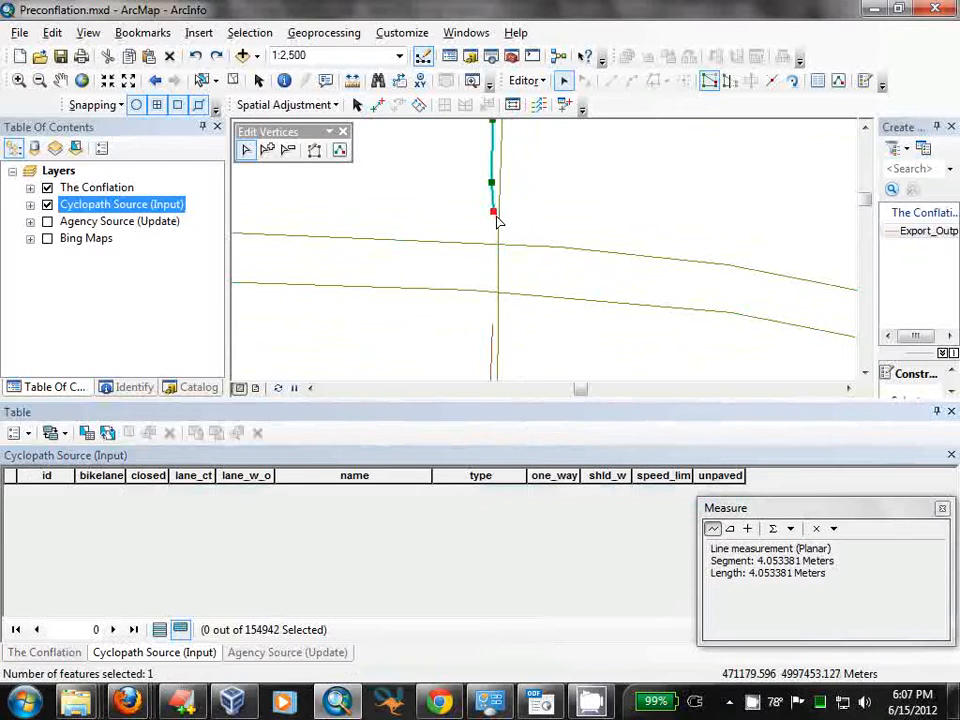
drag(495, 214, 495, 325)
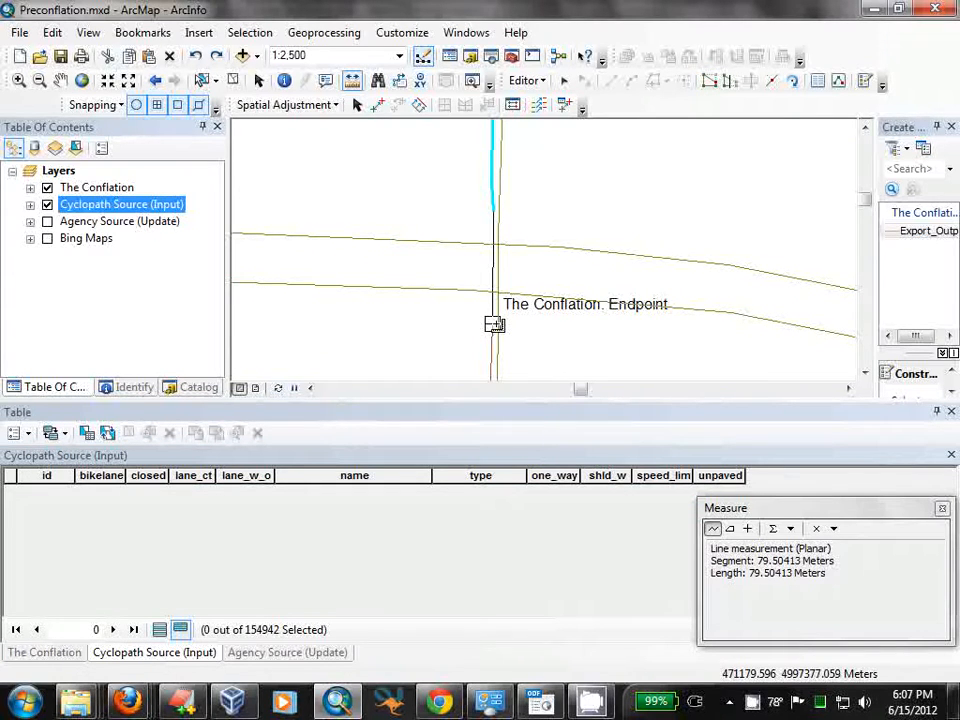
click(494, 211)
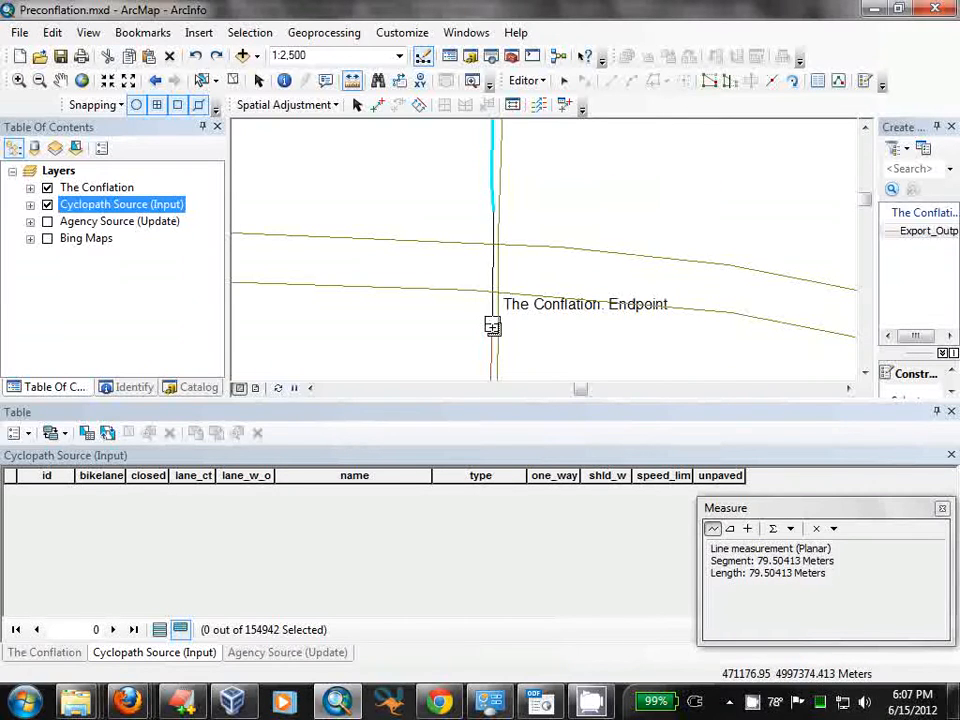
double_click(492, 326)
key(e)
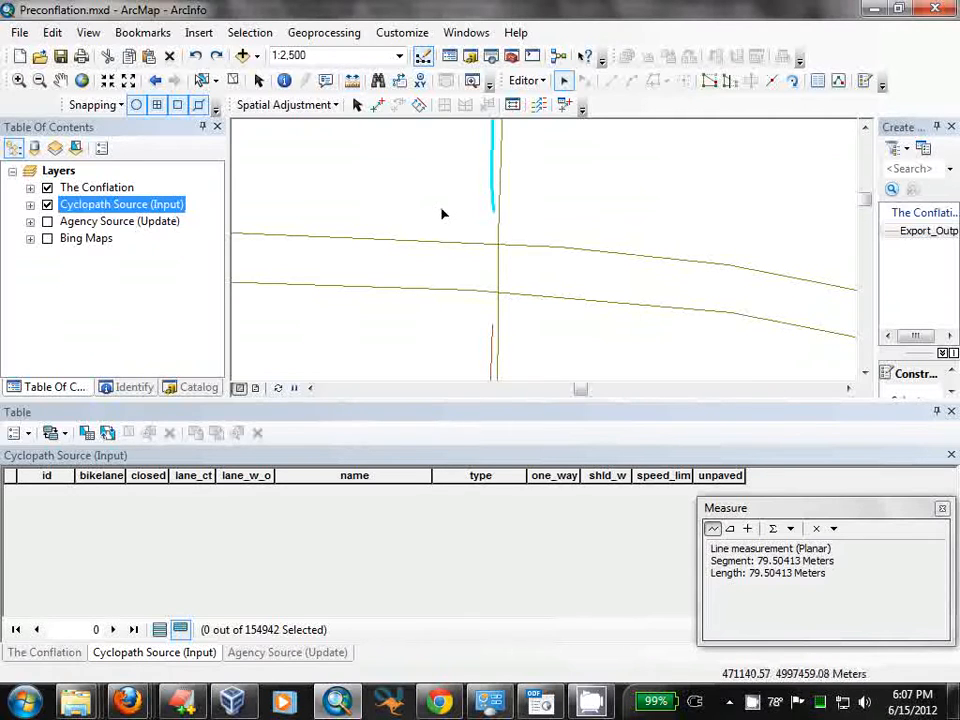
click(442, 209)
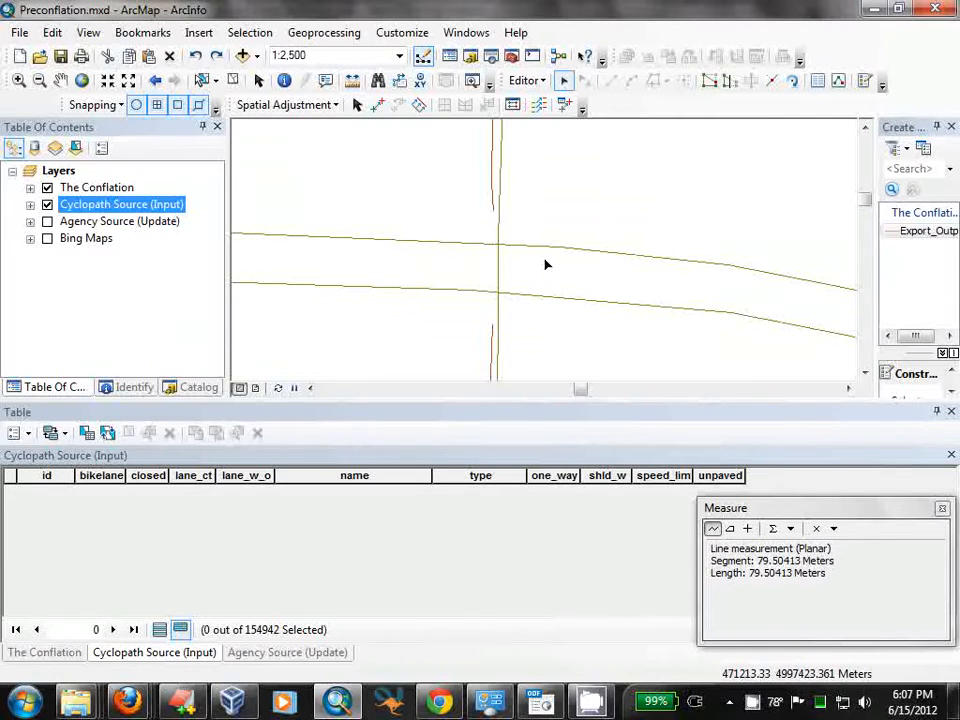
Select the Hampshire Ave road together with the trail north of the highway to compare their attributes, and clear the selection.
click(495, 190)
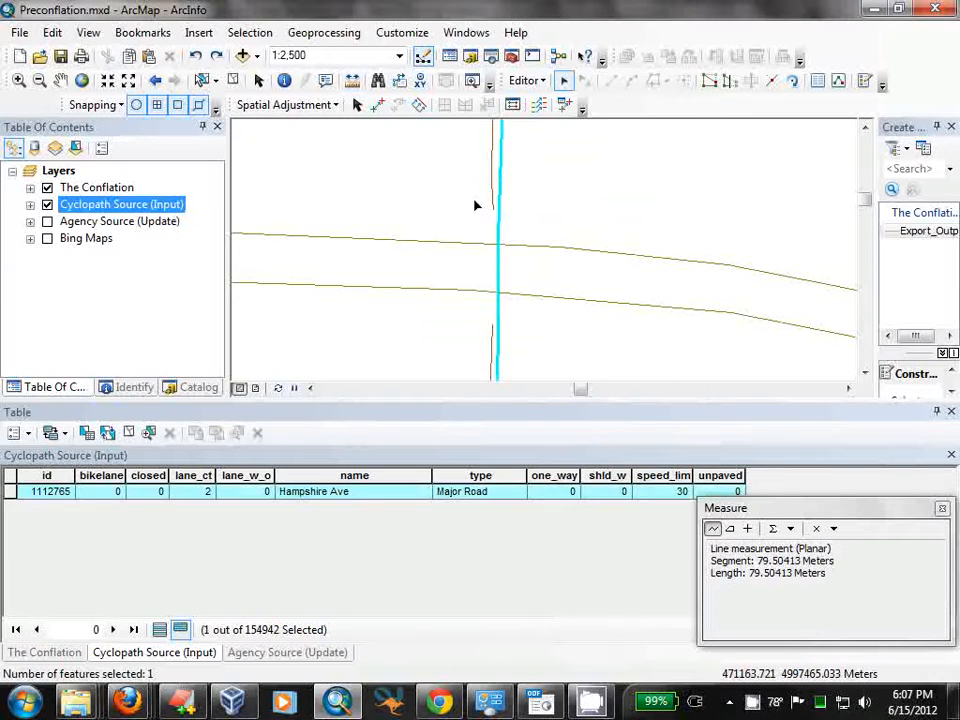
shift+click(495, 190)
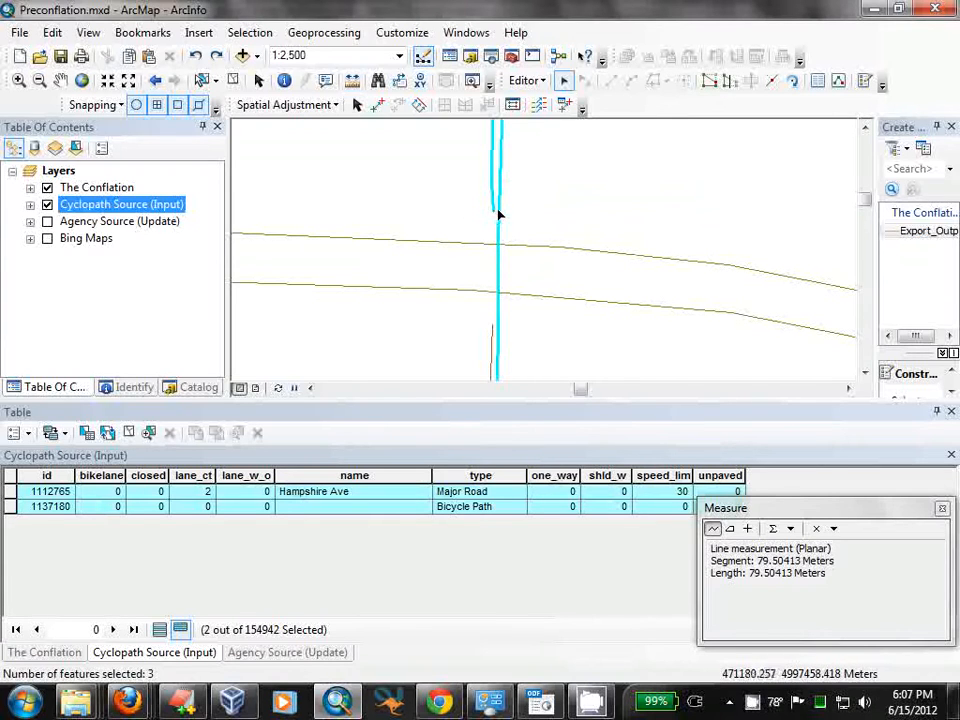
click(505, 320)
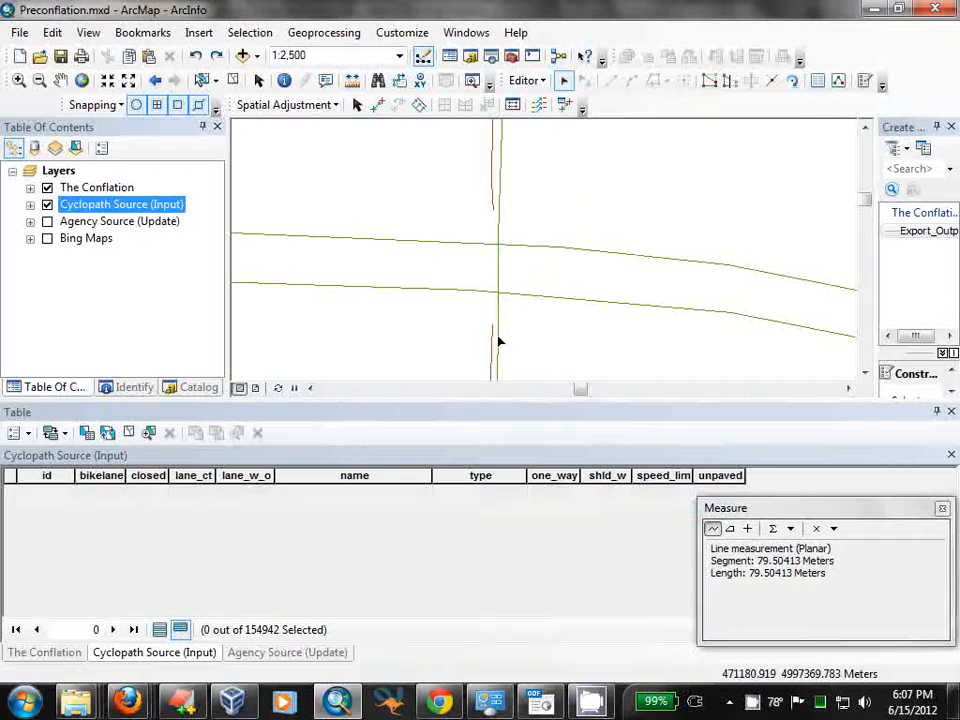
Select the trail pieces north and south of the highway, review their attributes in The Conflation table, and deselect them.
click(492, 337)
shift+click(492, 188)
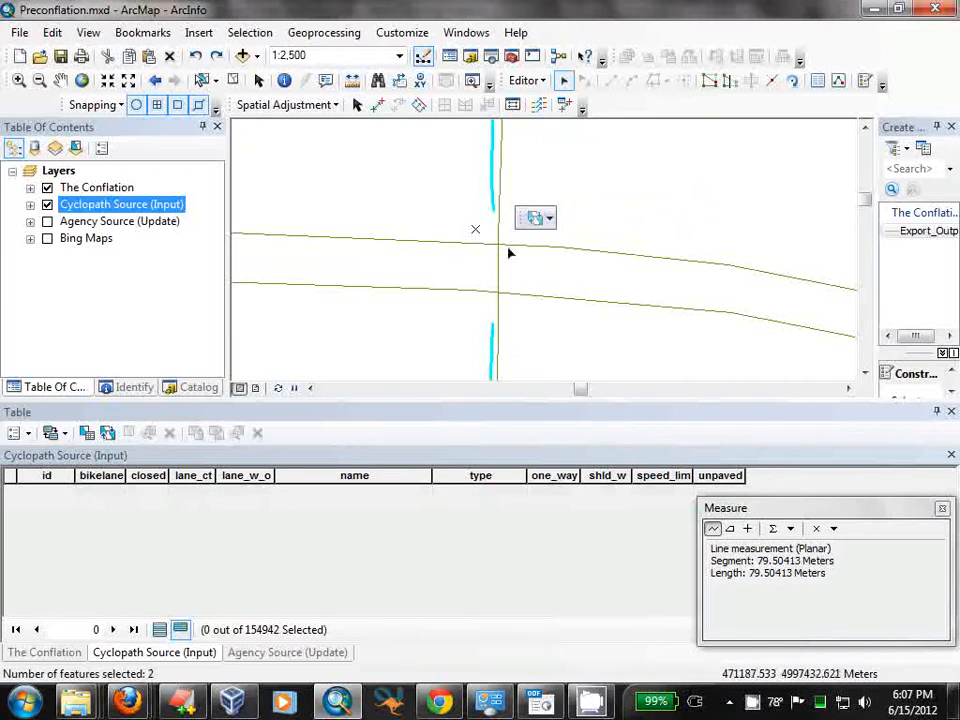
click(60, 654)
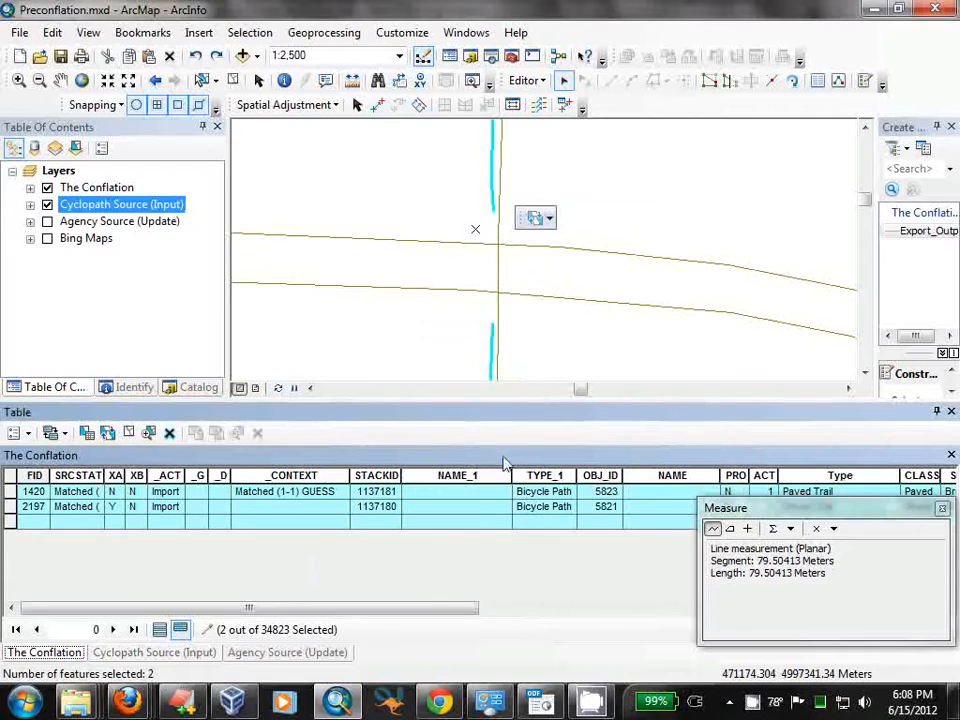
click(450, 209)
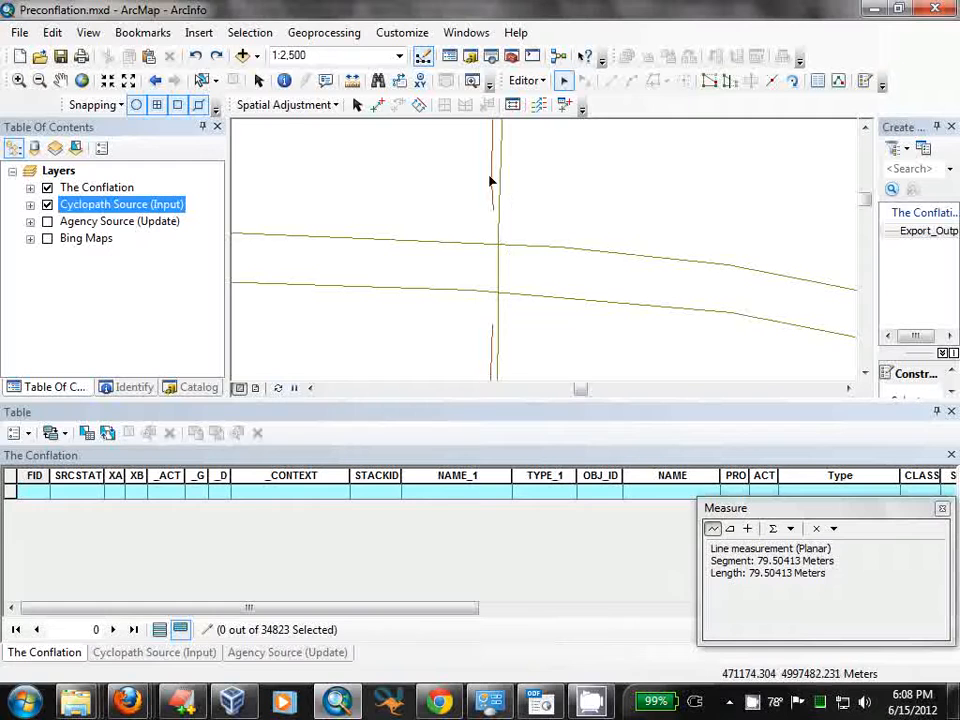
At the next highway crossing, select the trail northwest of the intersection and measure from its south endpoint to the parallel Cyclopath road.
drag(394, 231, 456, 171)
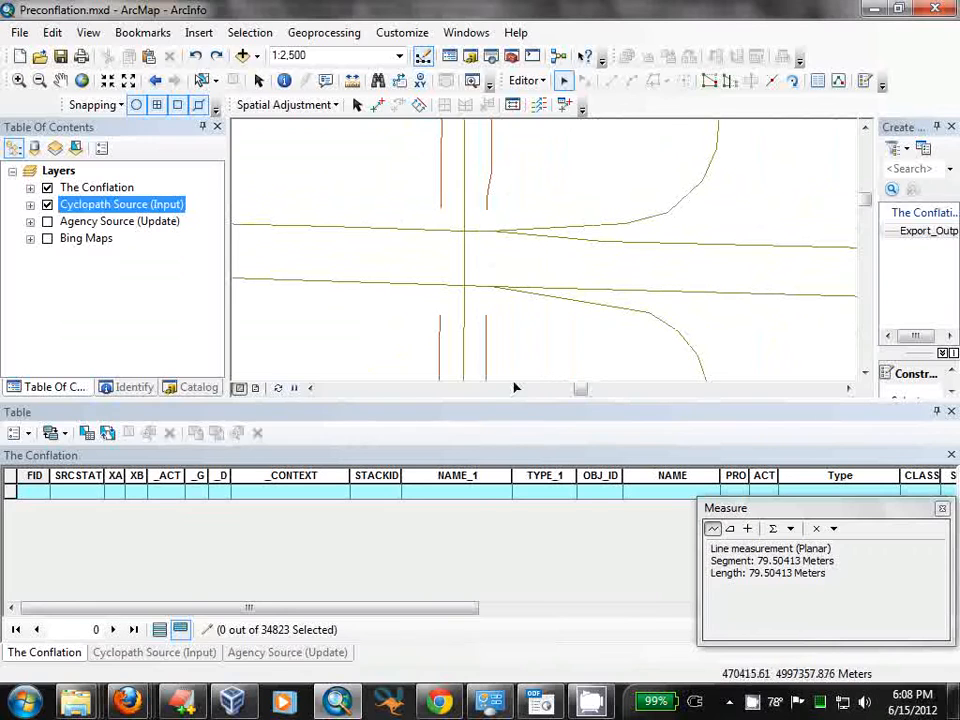
double_click(442, 206)
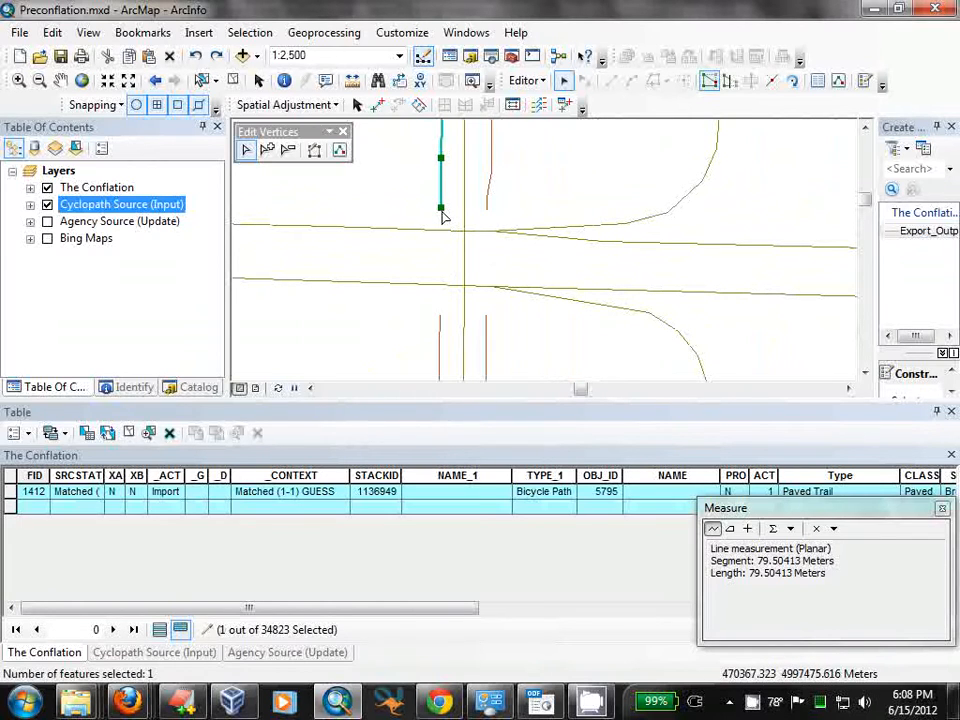
key(m)
click(441, 208)
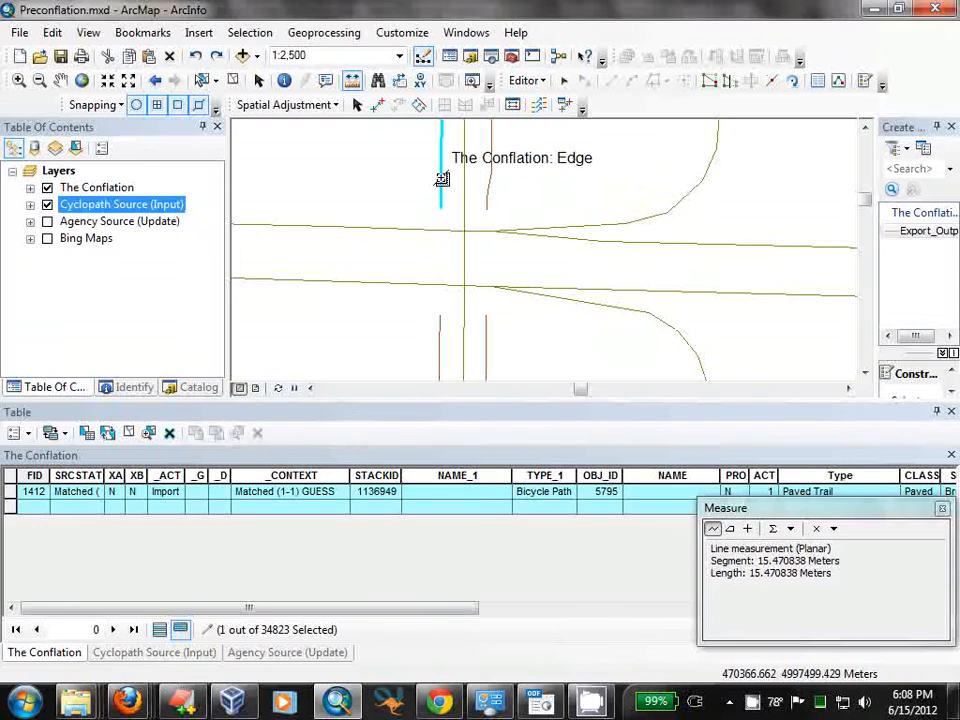
Show the vertices of the trails west of the road, north and south of the highway, to compare their facing endpoints and attributes.
double_click(443, 208)
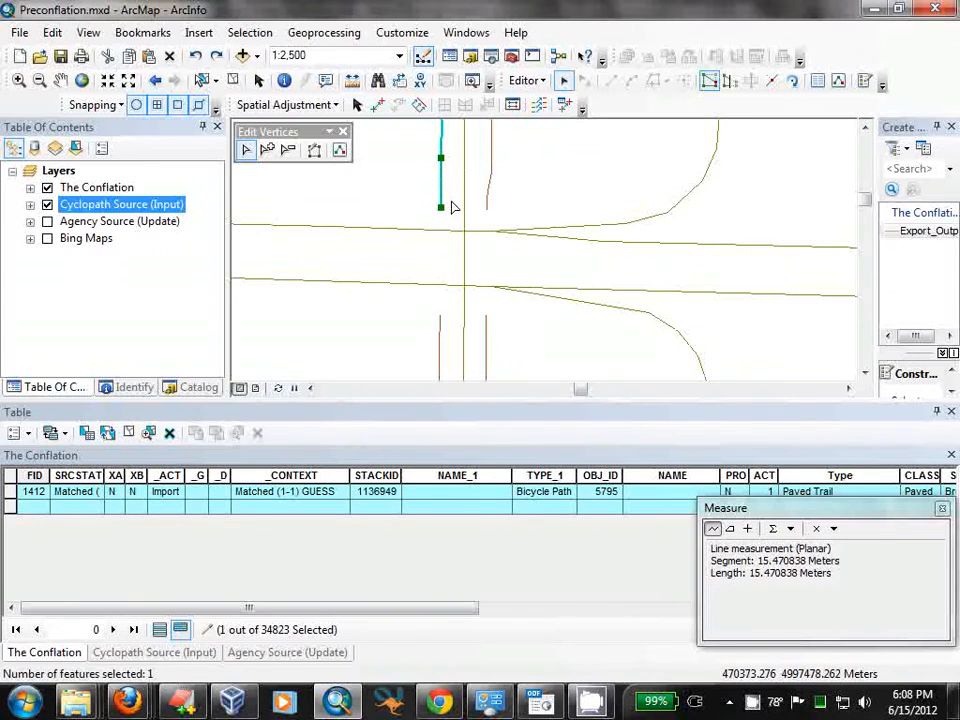
double_click(441, 352)
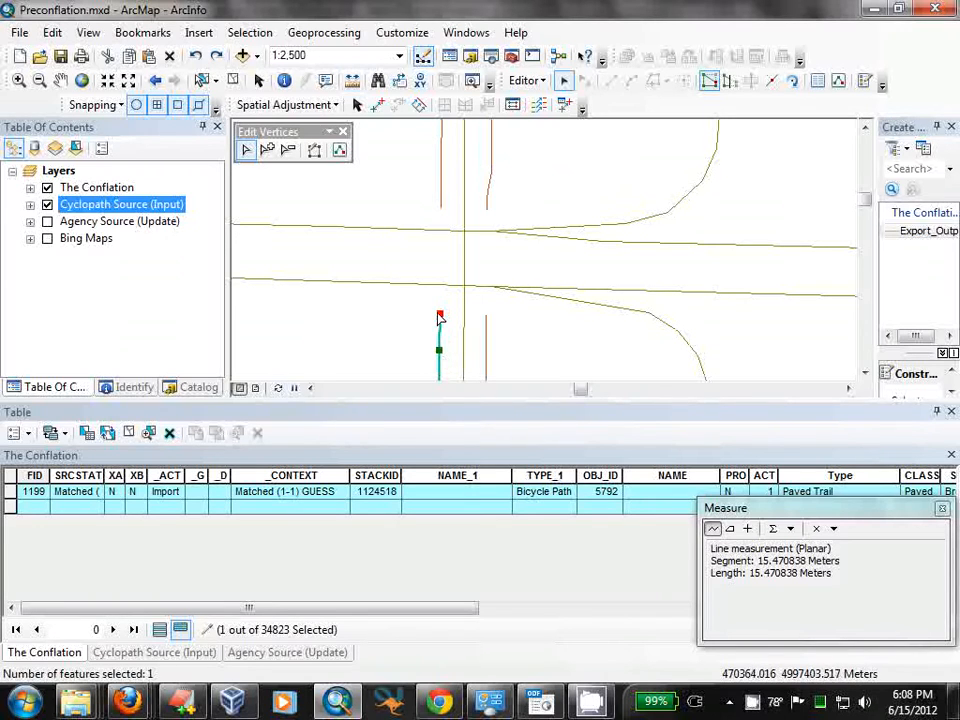
double_click(442, 208)
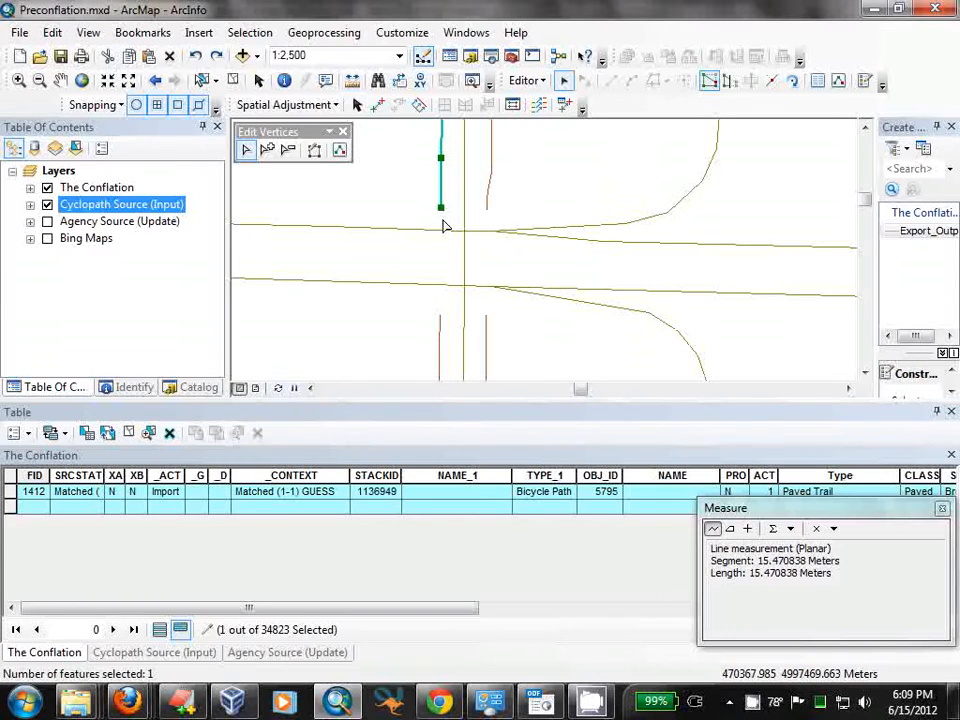
Follow the selected trail to its north endpoint and measure from there to the edge of the parallel Cyclopath Source (Input) road.
drag(578, 178, 603, 378)
drag(597, 228, 605, 375)
drag(577, 314, 540, 203)
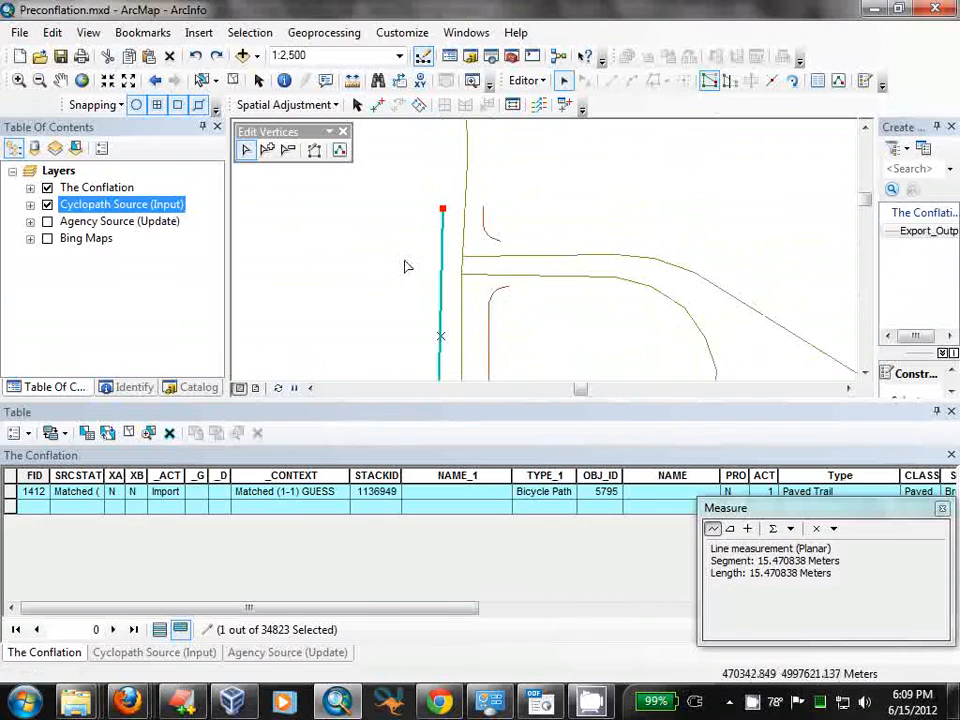
key(alt+m)
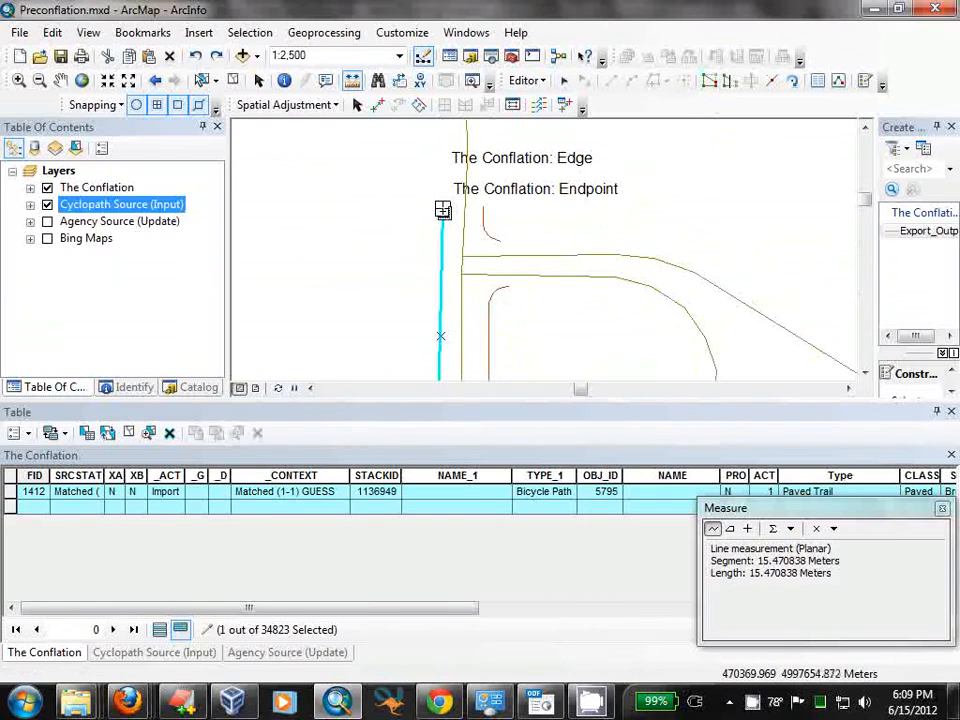
click(444, 209)
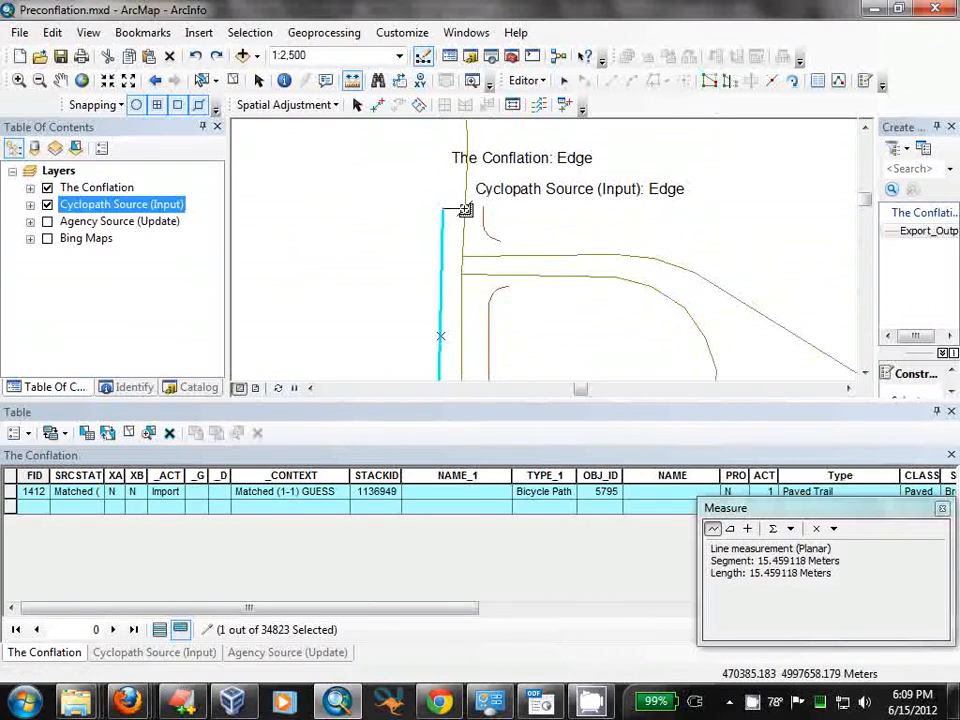